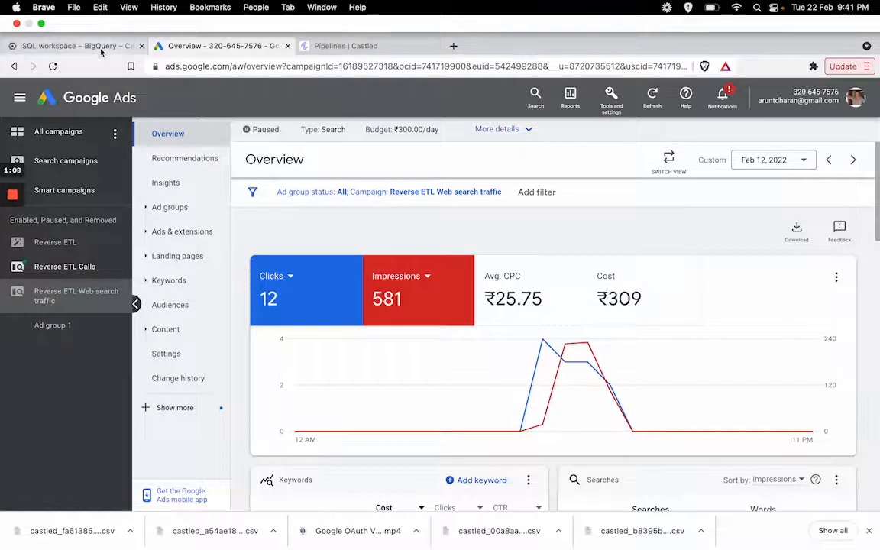
# Switch to BigQuery and run the query "select * from castled_prod.click_conversions".
pyautogui.click(101, 47)
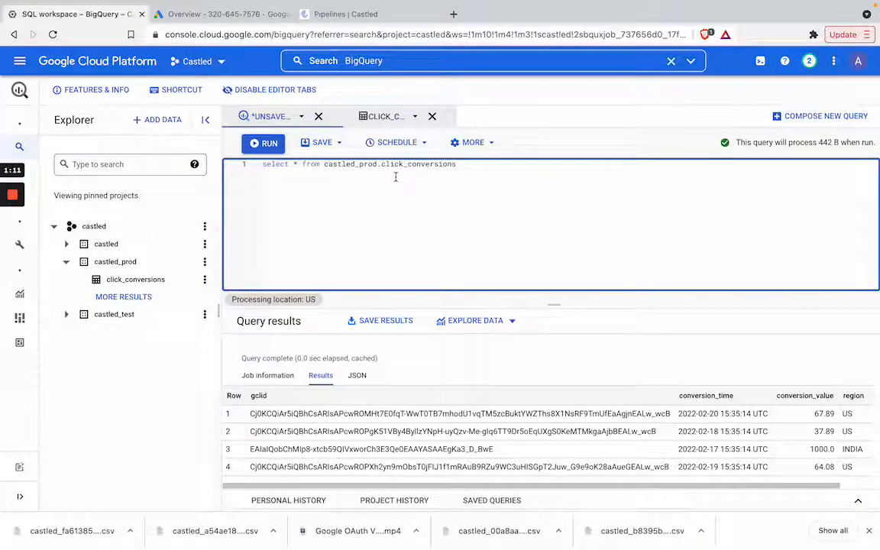
pyautogui.press('super+a')
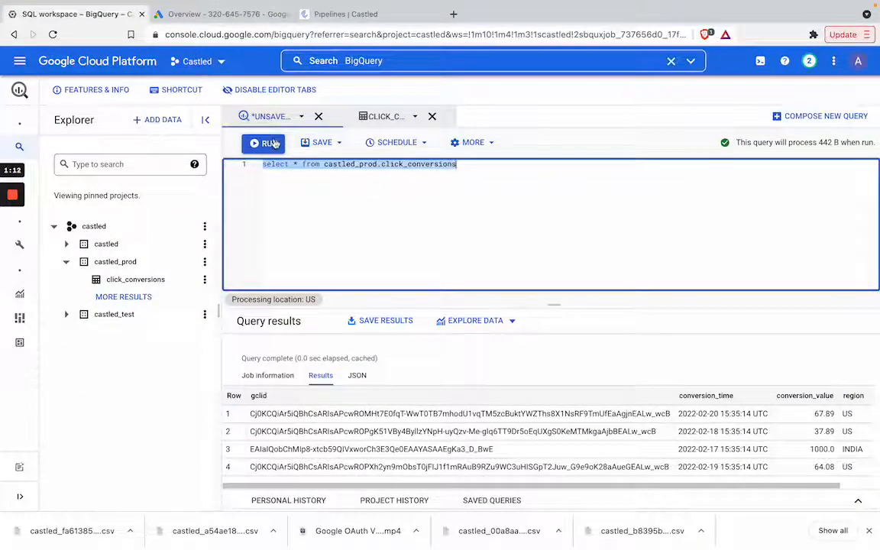
pyautogui.press('super+Return')
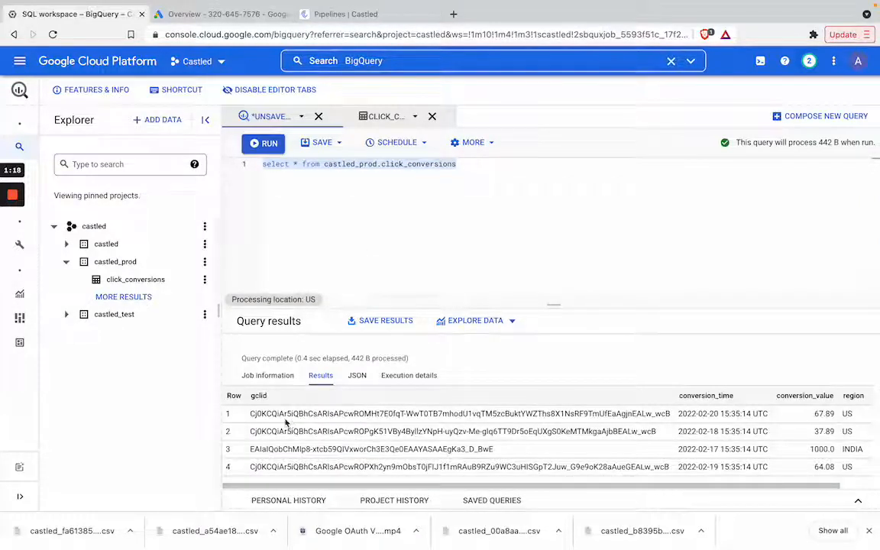
# Examine the conversion value, region and currency columns of the click_conversions query results.
pyautogui.hscroll(2, 422, 430)
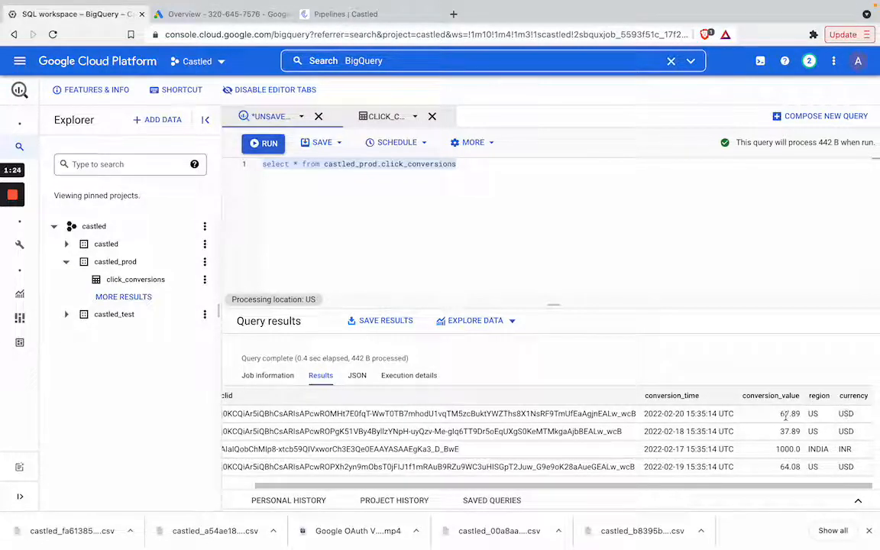
pyautogui.moveTo(780, 413); pyautogui.dragTo(798, 413)
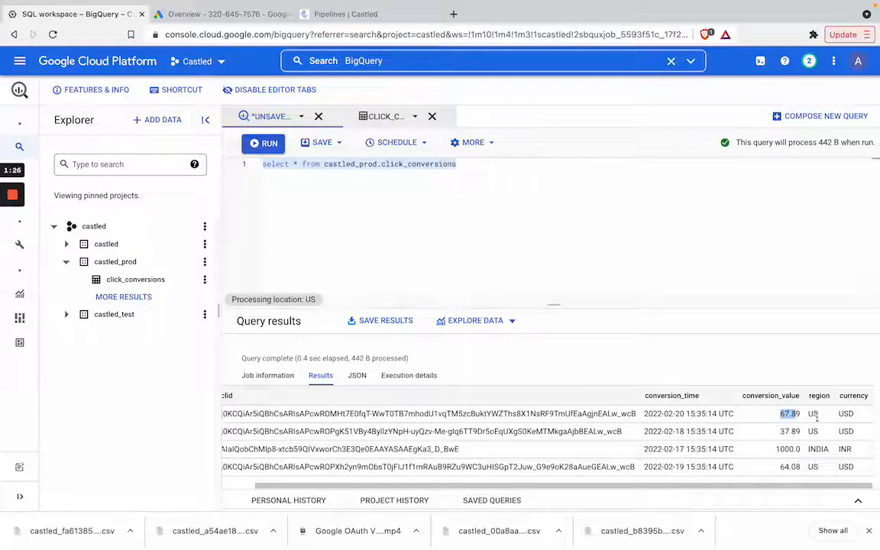
pyautogui.doubleClick(813, 414)
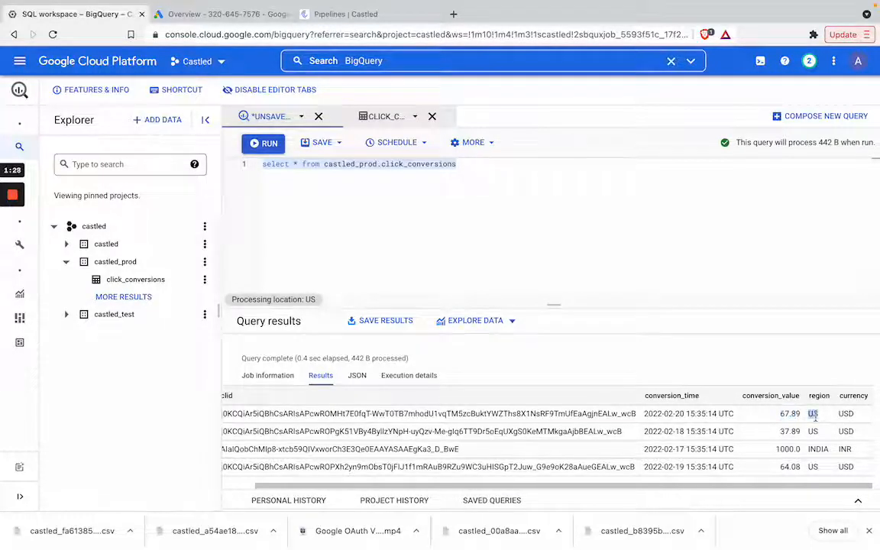
pyautogui.doubleClick(825, 396)
pyautogui.click(815, 414)
# Switch to Castled and create a new pipeline with BigQuery as source type, using the existing Castled BigQuery warehouse.
pyautogui.click(396, 15)
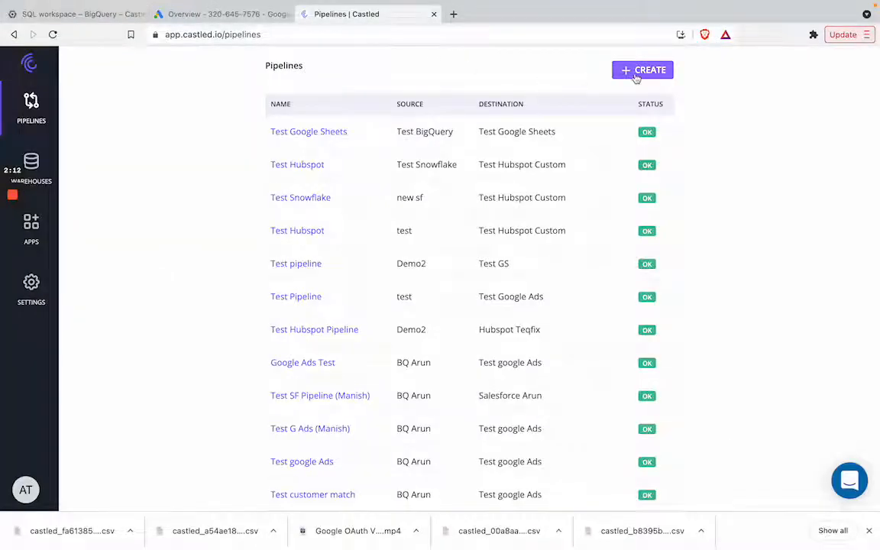
pyautogui.click(644, 73)
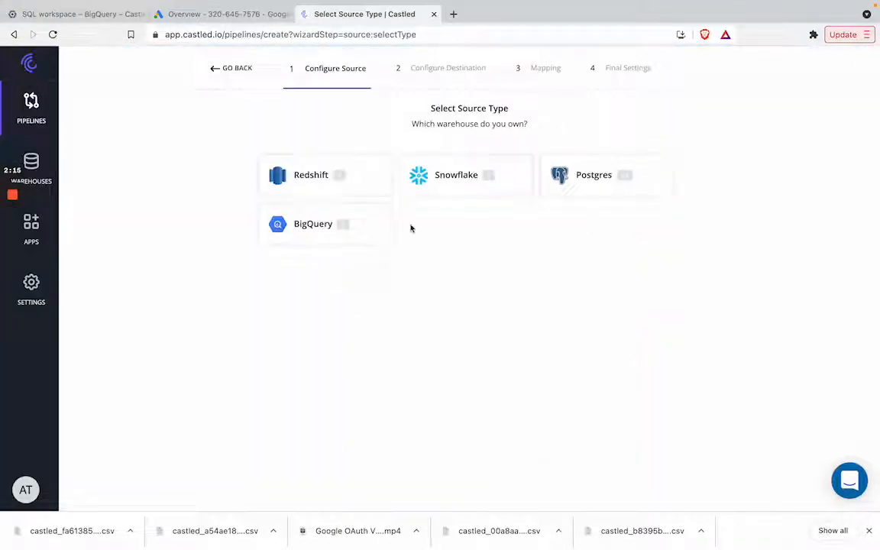
pyautogui.click(352, 234)
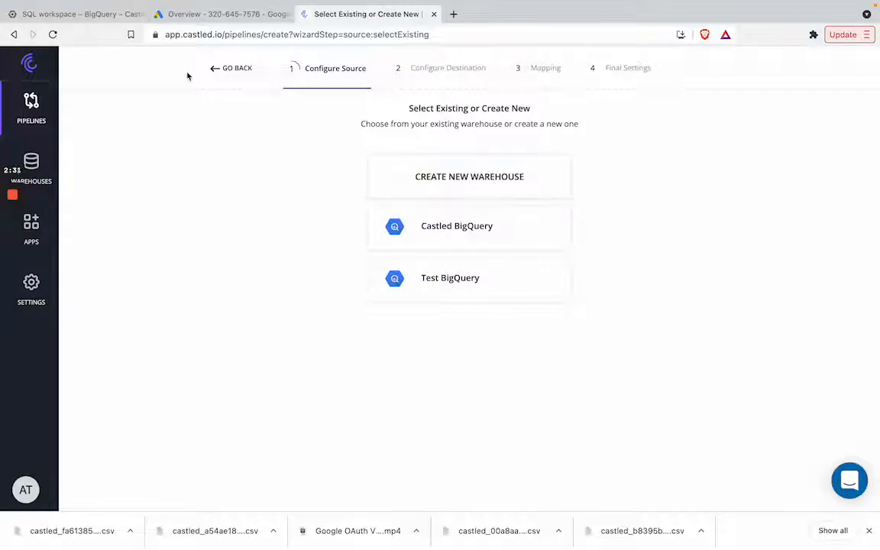
pyautogui.click(434, 231)
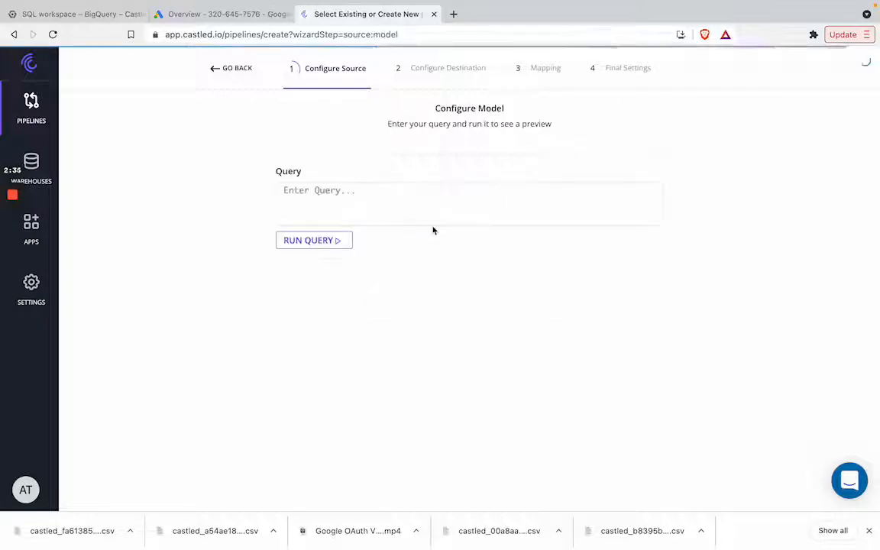
# Copy "select * from castled_prod.click_conversions" from BigQuery into the Castled model query and run it to preview the rows.
pyautogui.click(369, 209)
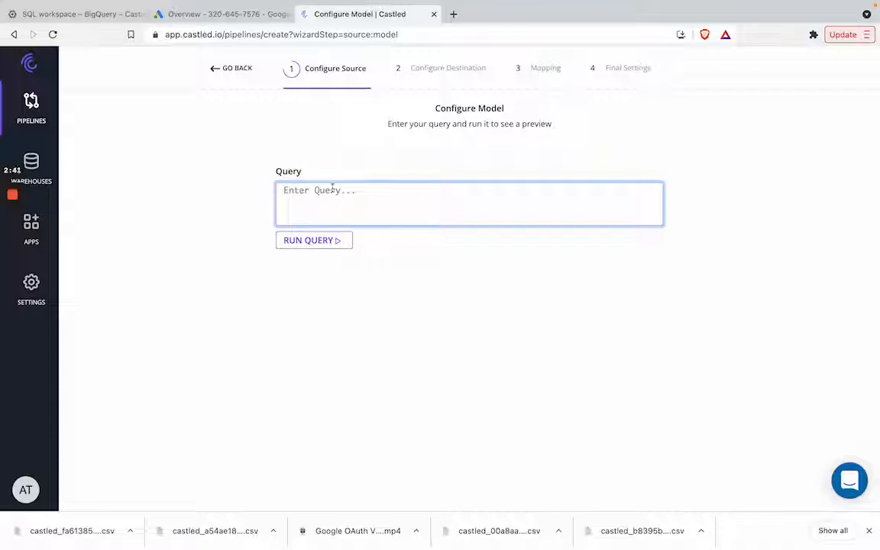
pyautogui.click(91, 15)
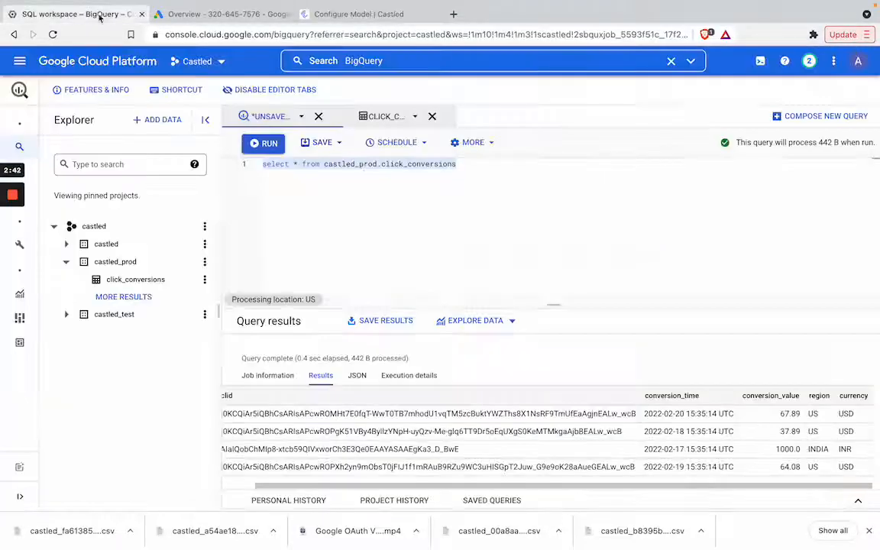
pyautogui.click(359, 172)
pyautogui.hotkey('ctrl', 'a')
pyautogui.hotkey('ctrl', 'c')
pyautogui.click(324, 15)
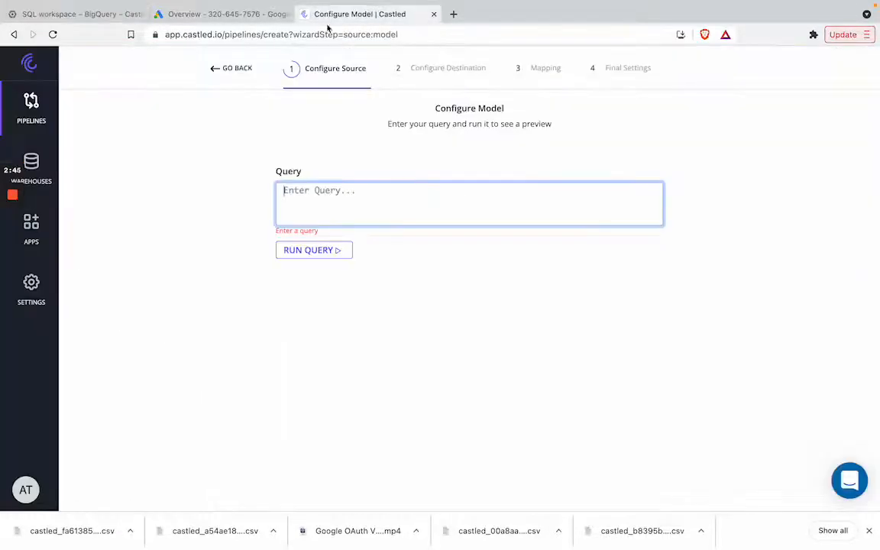
pyautogui.click(295, 191)
pyautogui.hotkey('ctrl', 'v')
pyautogui.click(326, 242)
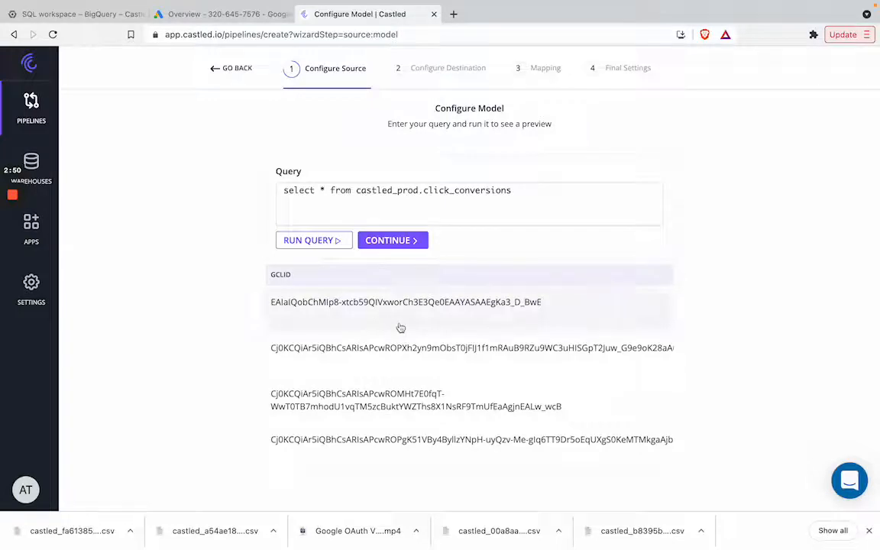
pyautogui.hscroll(10, 400, 328)
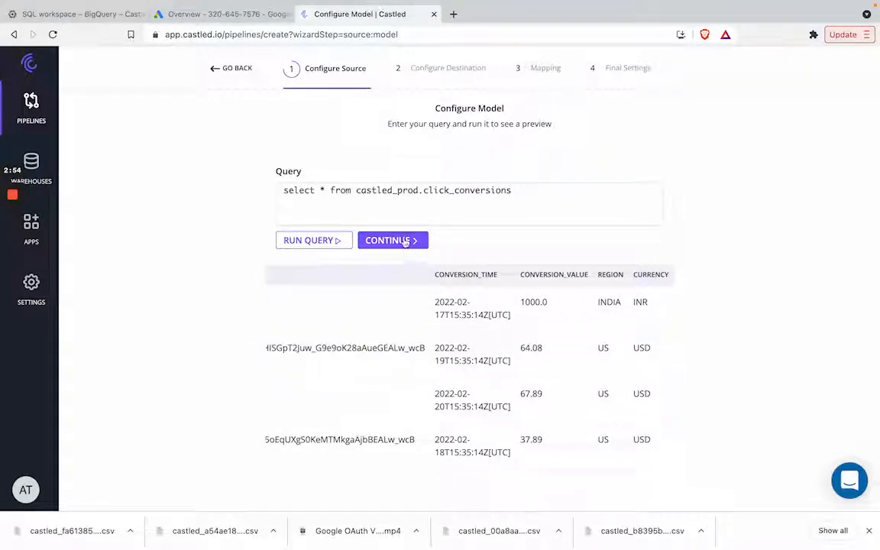
# Accept the source model and choose Google Ads as the pipeline's destination type.
pyautogui.click(406, 242)
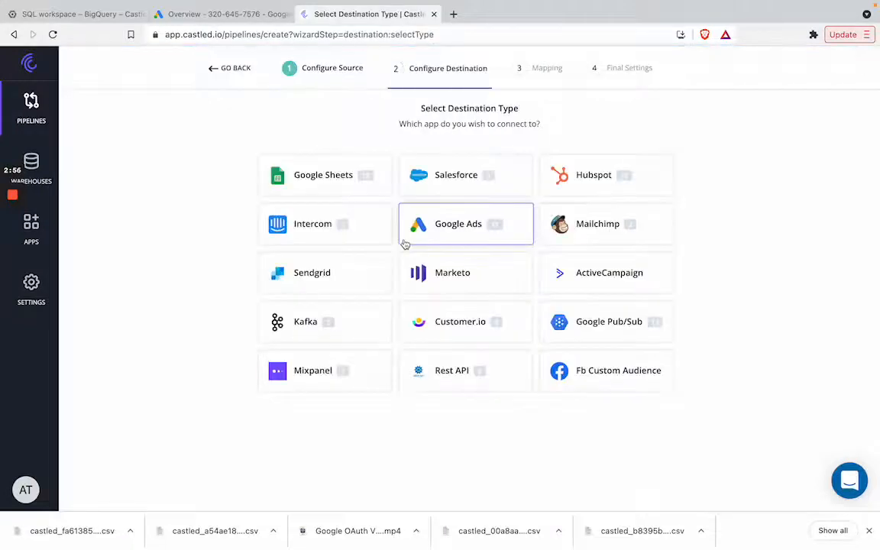
pyautogui.click(476, 226)
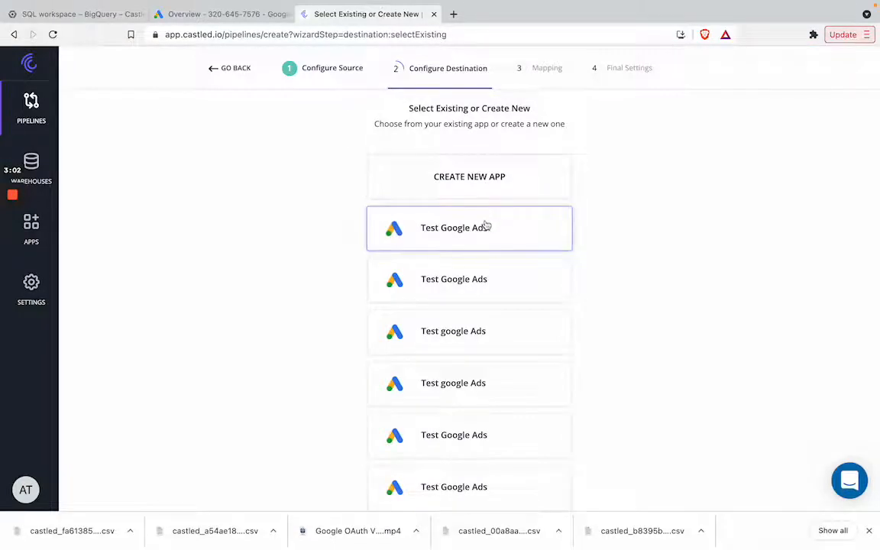
pyautogui.click(489, 191)
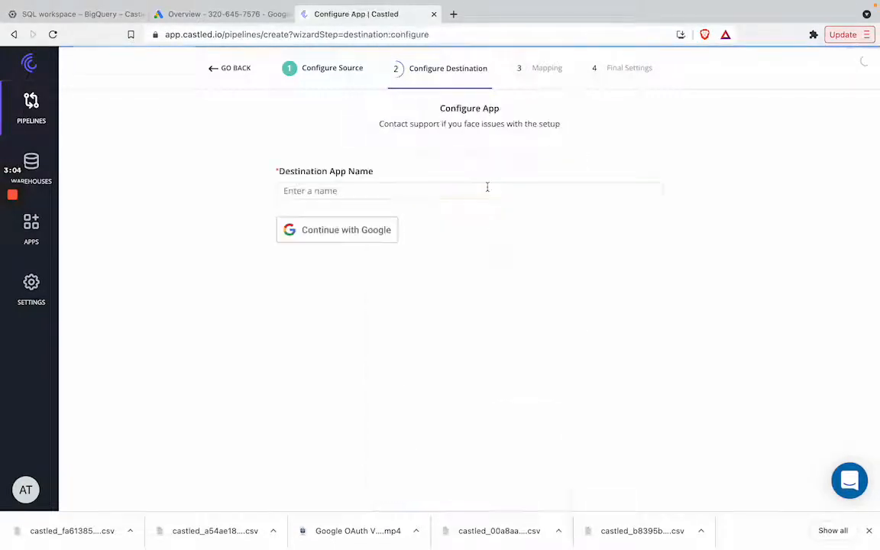
pyautogui.click(444, 191)
pyautogui.click(449, 180)
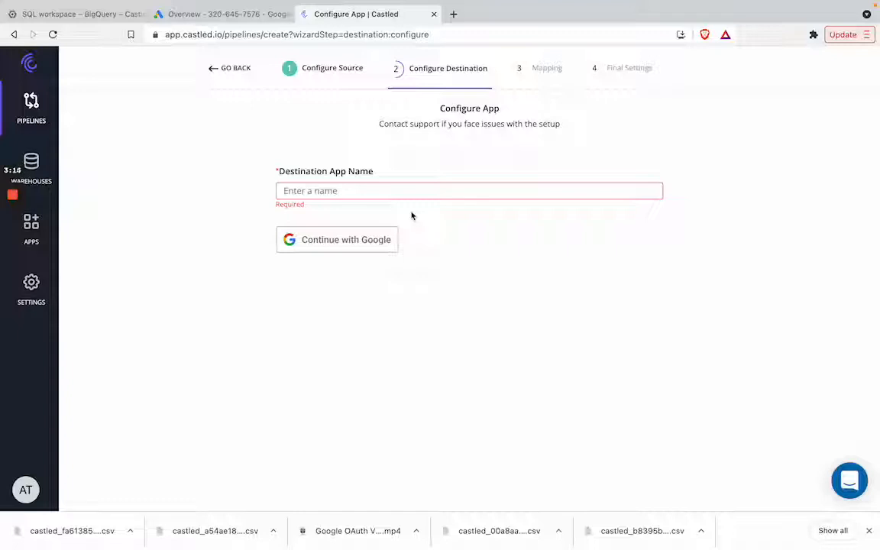
pyautogui.click(214, 72)
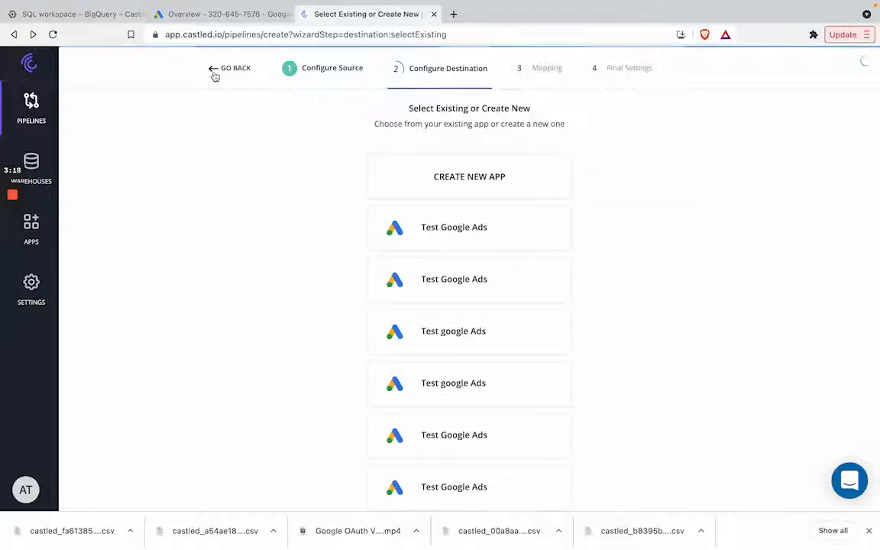
# Use the first existing Test Google Ads app, check its customer ID against Google Ads, and set the resource to Click Conversions.
pyautogui.click(416, 228)
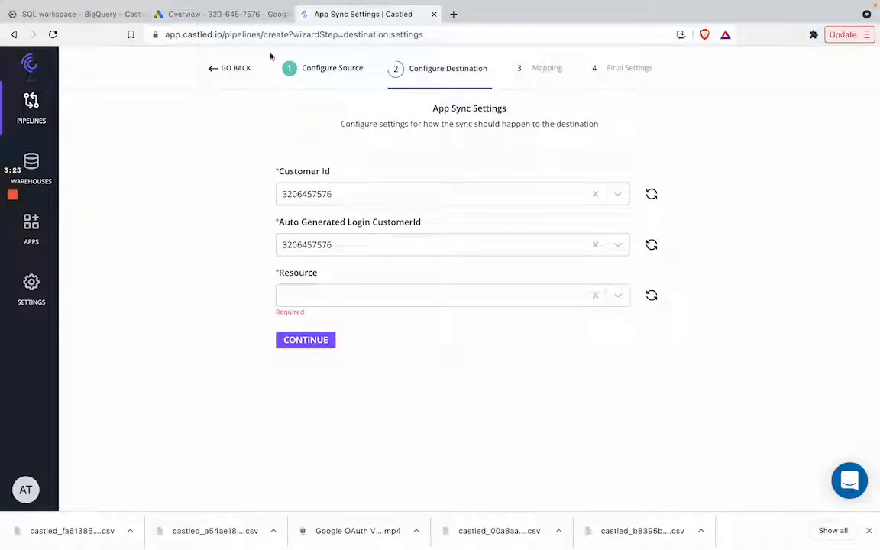
pyautogui.click(252, 15)
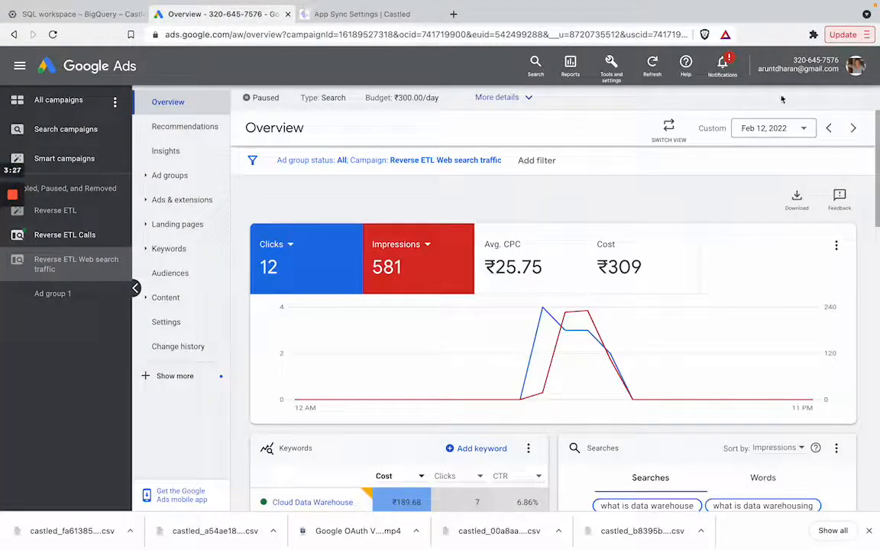
pyautogui.click(363, 15)
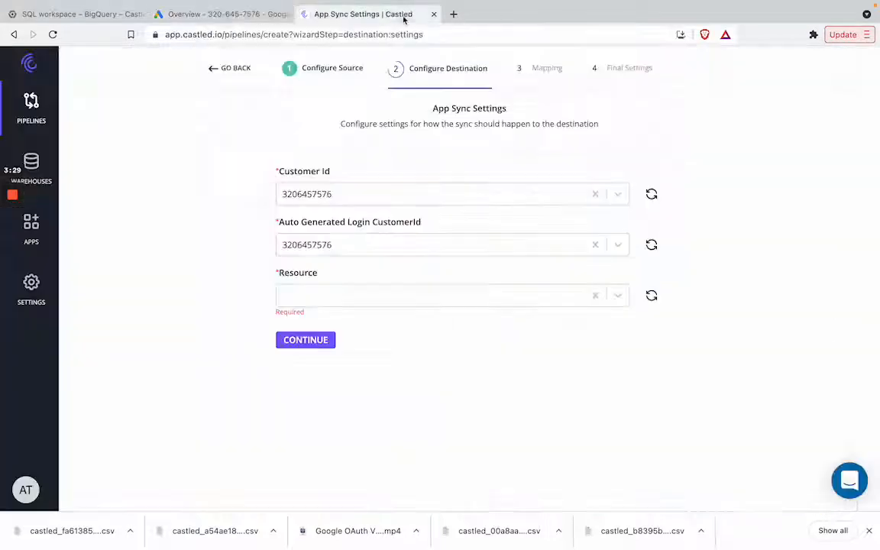
pyautogui.click(334, 301)
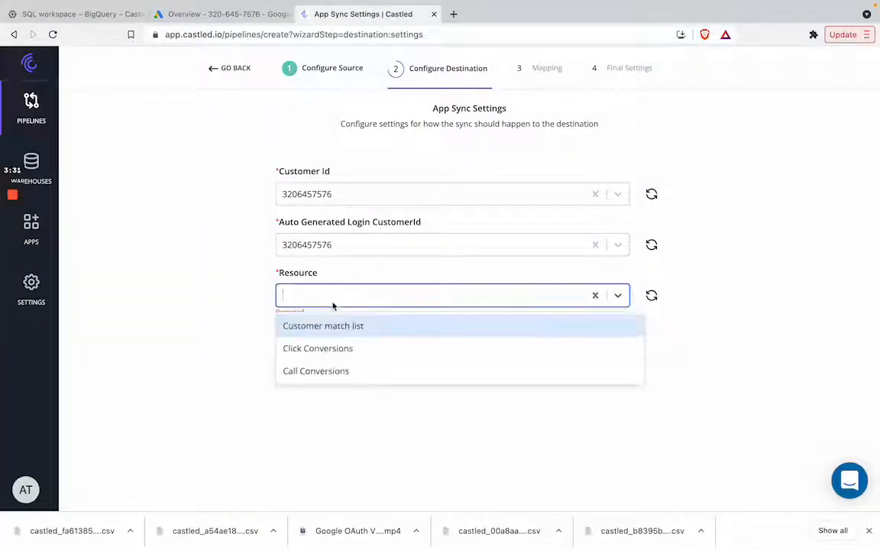
pyautogui.click(325, 349)
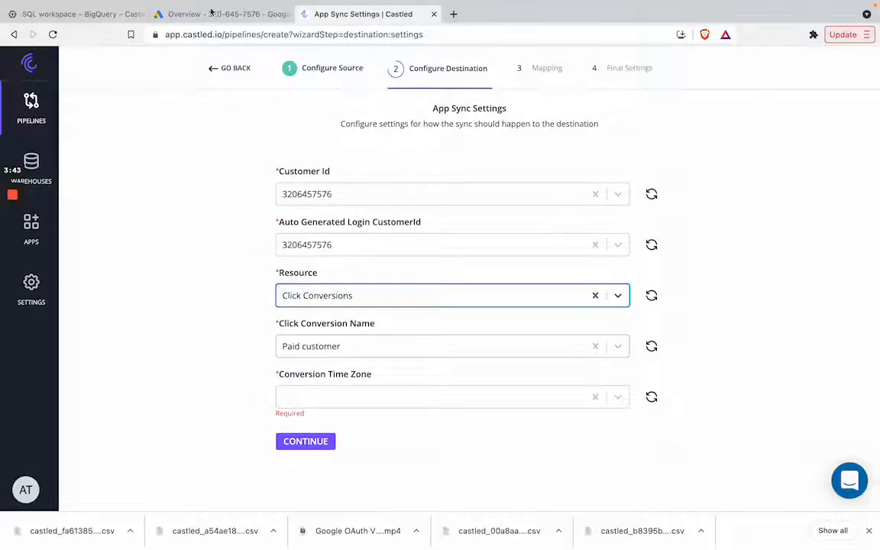
# Switch to Google Ads and look up the Paid customer conversion action in the conversions summary.
pyautogui.click(216, 47)
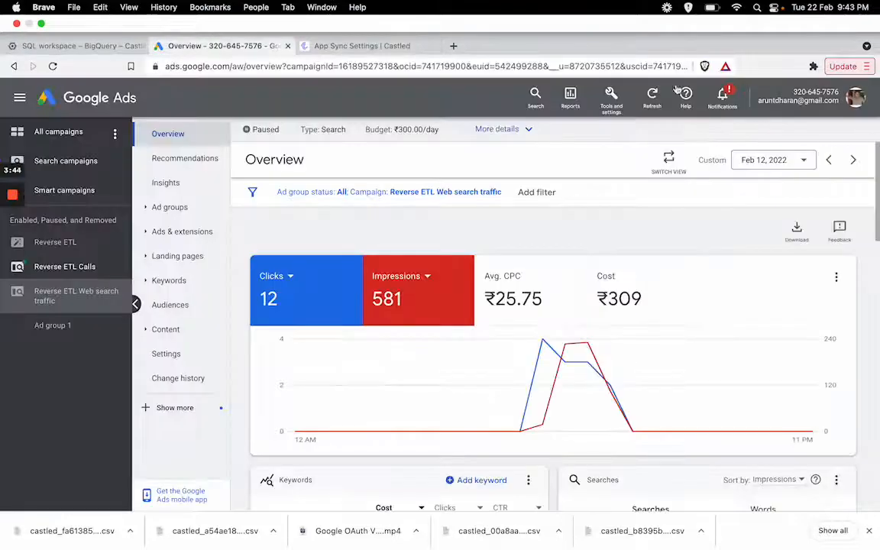
pyautogui.click(617, 106)
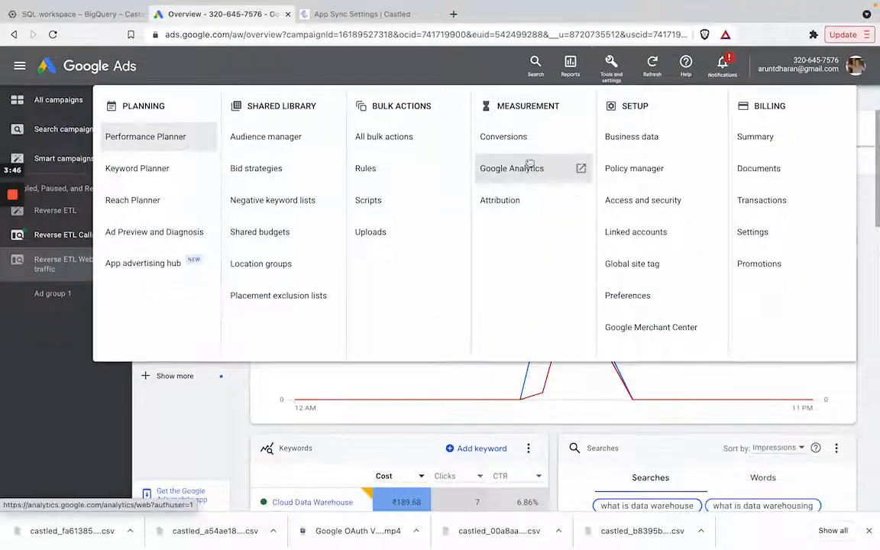
pyautogui.click(531, 141)
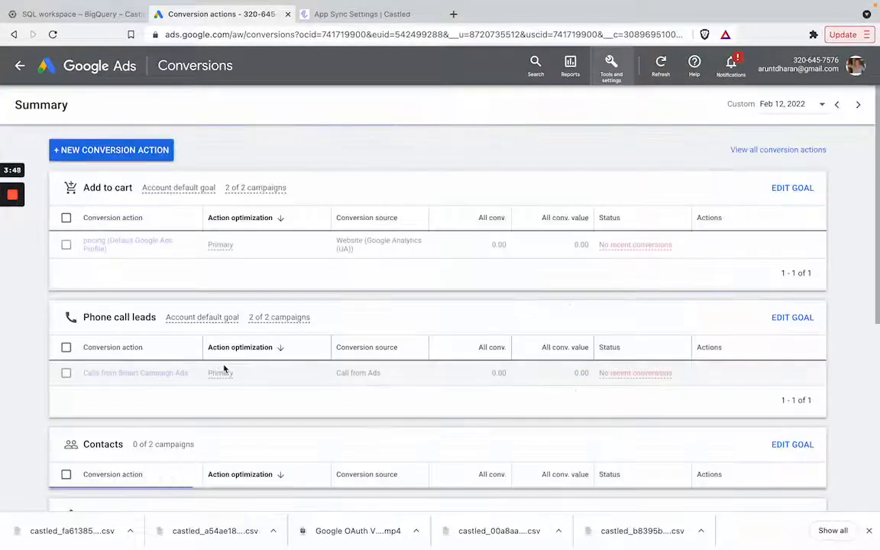
pyautogui.scroll(-10, 212, 397)
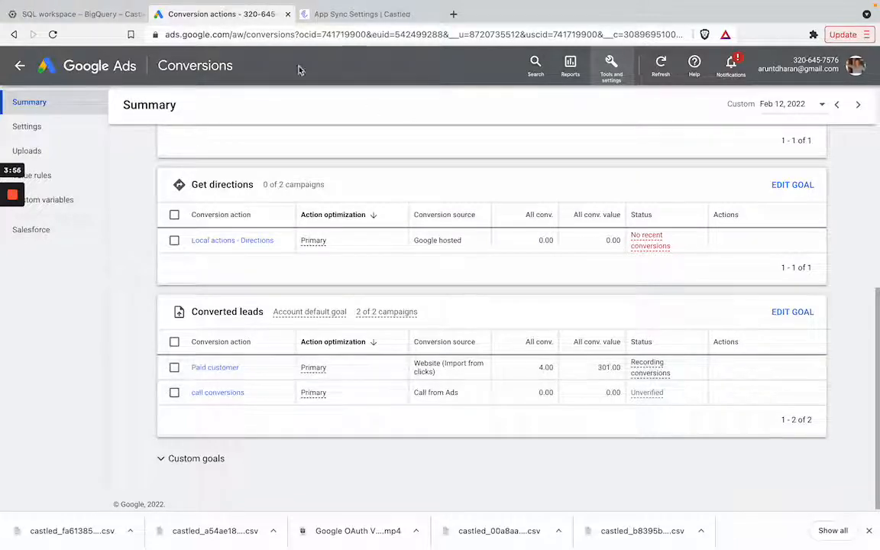
# Return to Castled, set the conversion time zone to UTC and continue to the field mapping.
pyautogui.click(331, 15)
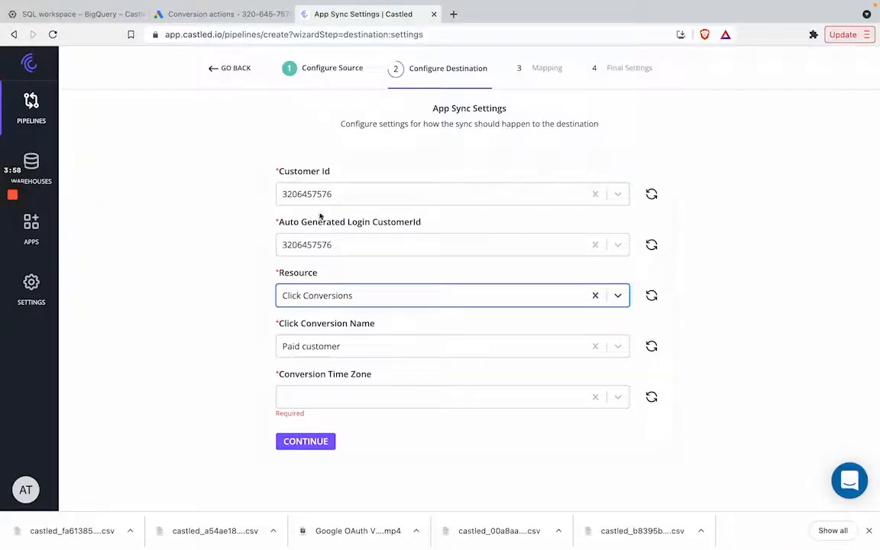
pyautogui.click(323, 404)
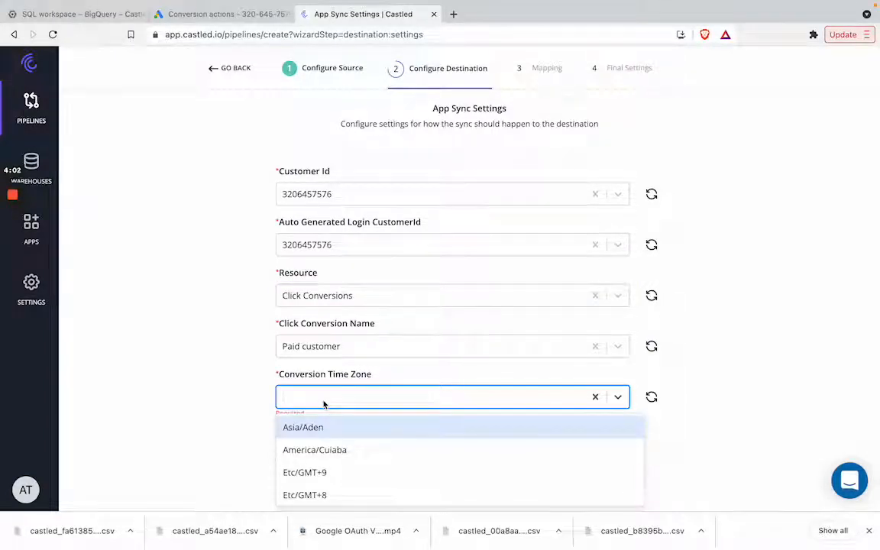
pyautogui.write('UTC')
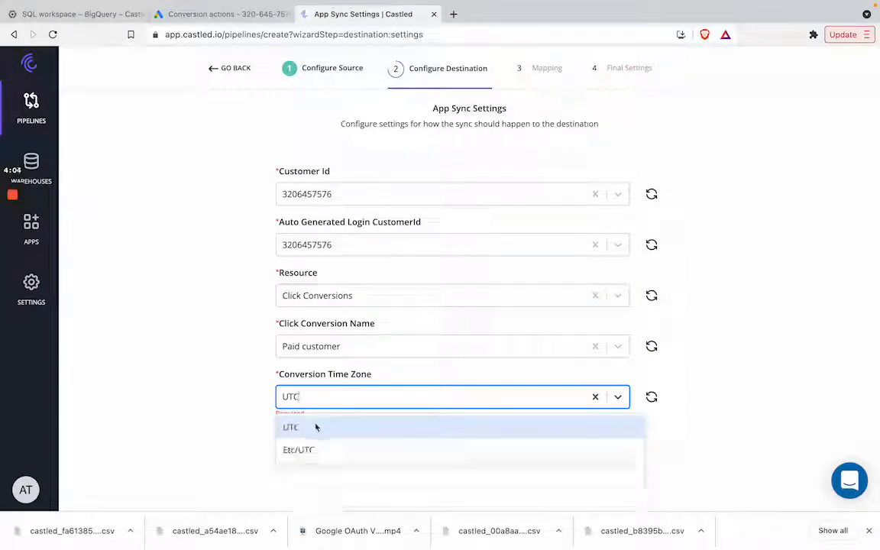
pyautogui.click(316, 427)
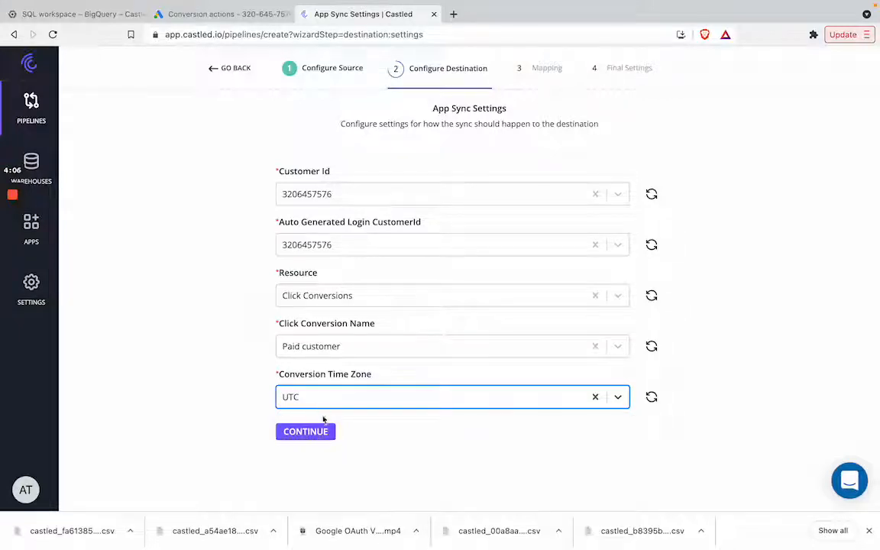
pyautogui.click(313, 431)
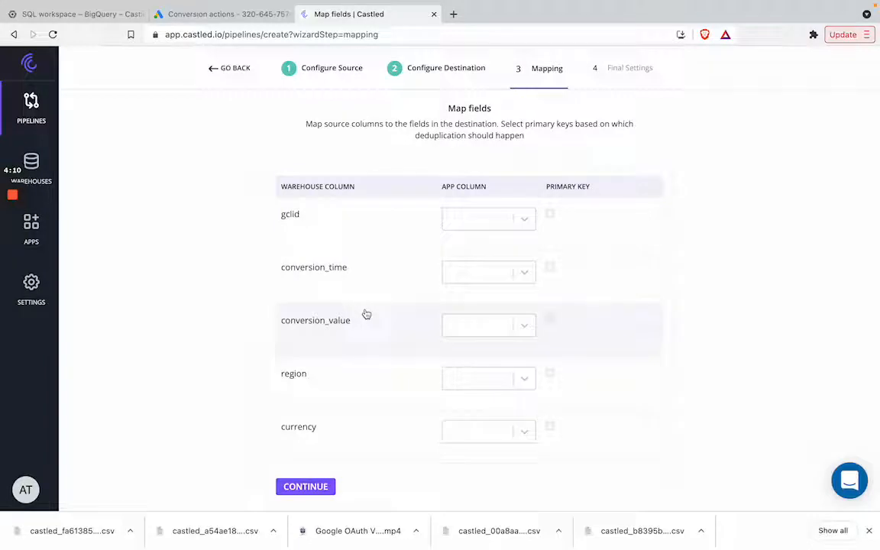
# Map gclid to Google Click Id, conversion_time to Conversion time, and conversion_value to Conversion value.
pyautogui.click(462, 219)
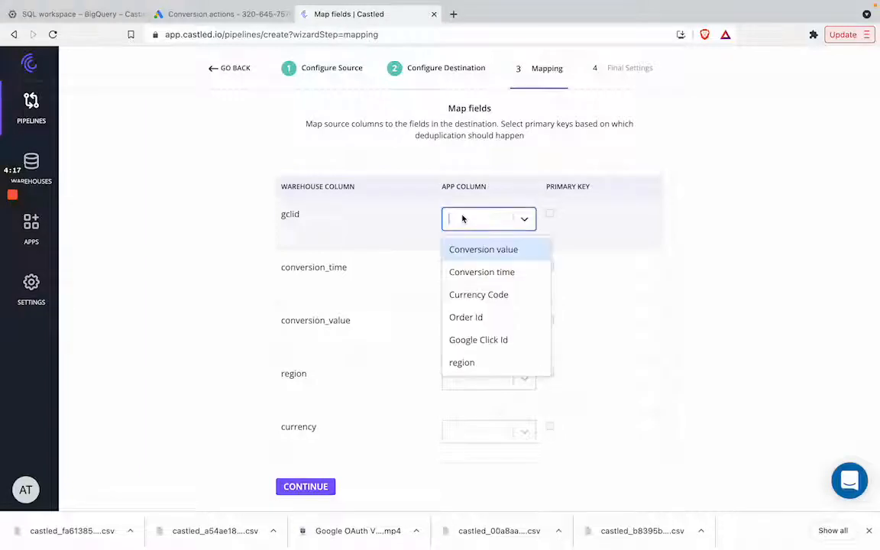
pyautogui.write('go')
pyautogui.click(469, 249)
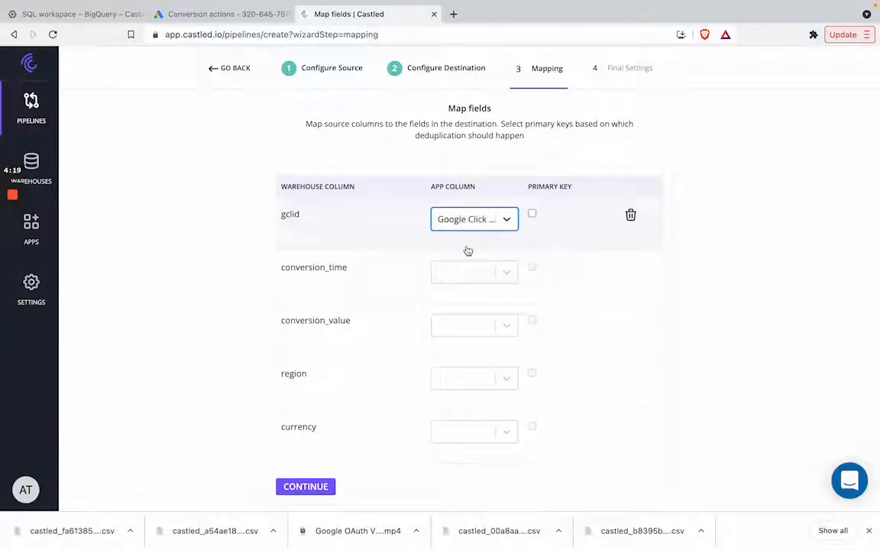
pyautogui.click(461, 269)
pyautogui.write('con')
pyautogui.click(469, 325)
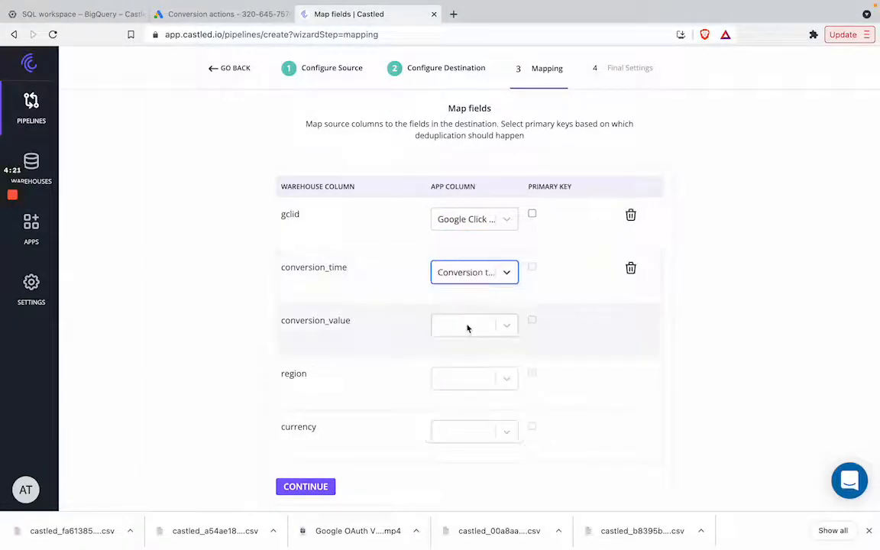
pyautogui.click(468, 327)
pyautogui.write('con')
pyautogui.click(467, 355)
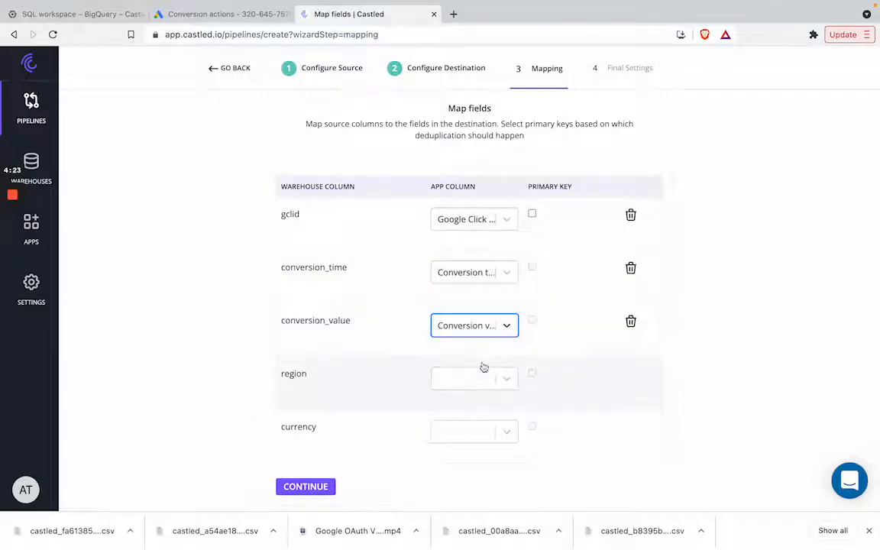
# Map region to region and currency to Currency Code, then mark gclid as the primary key and continue to the final settings.
pyautogui.click(468, 380)
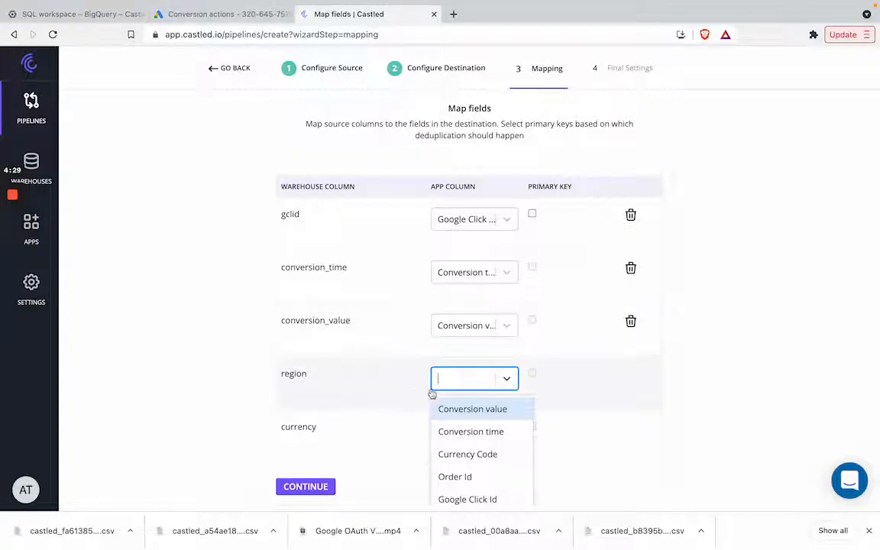
pyautogui.write('re')
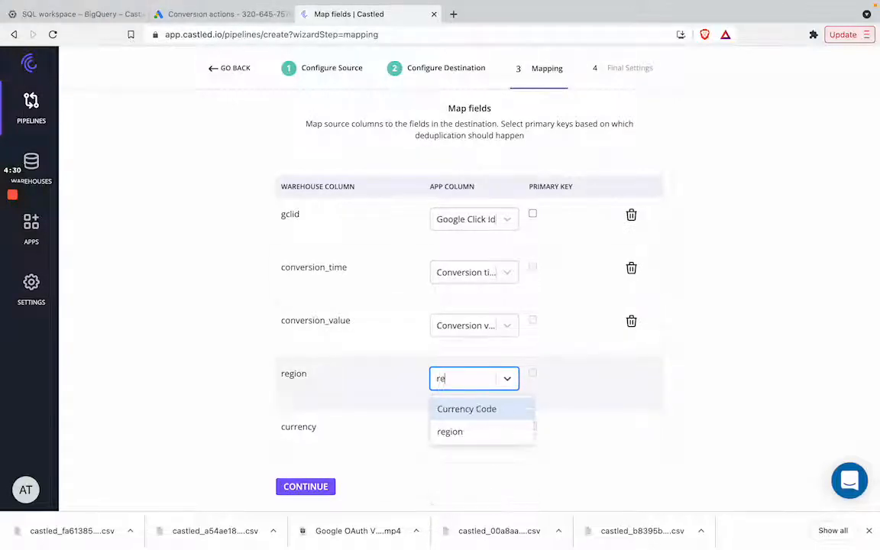
pyautogui.click(450, 432)
pyautogui.click(453, 433)
pyautogui.write('cu')
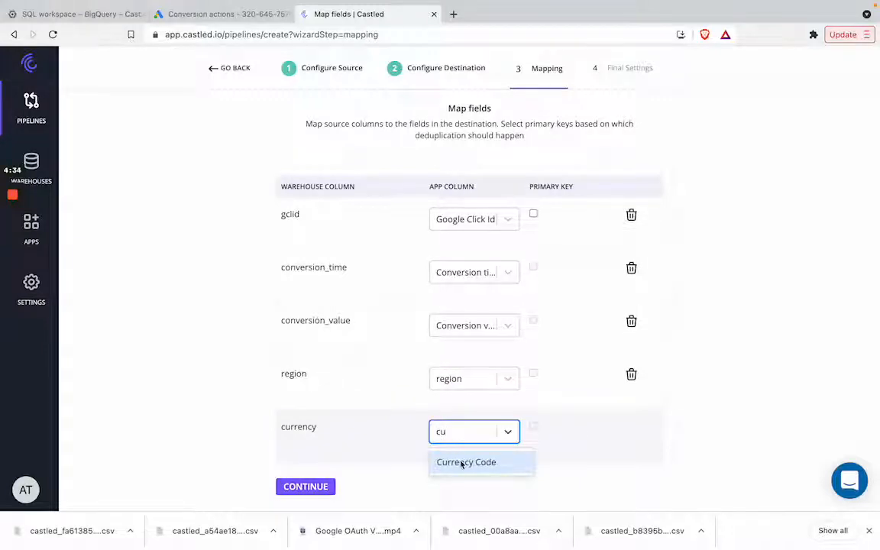
pyautogui.click(462, 463)
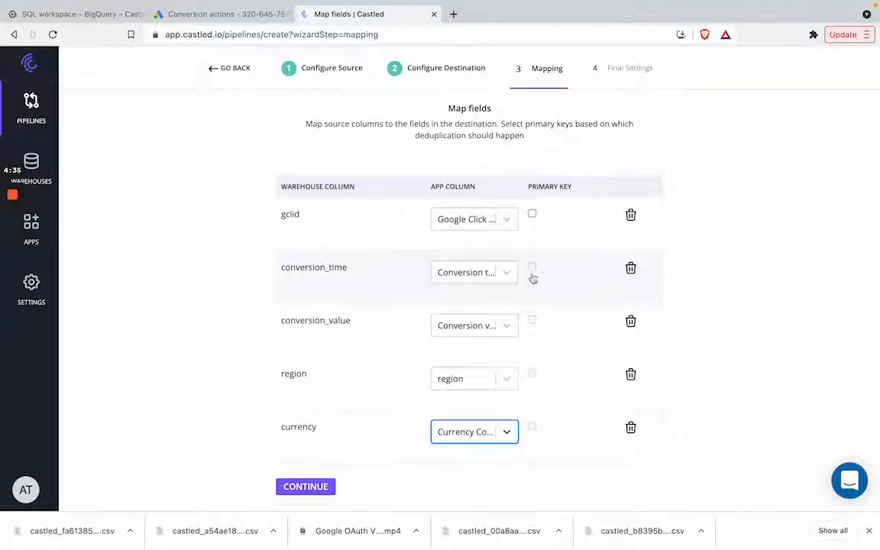
pyautogui.click(532, 214)
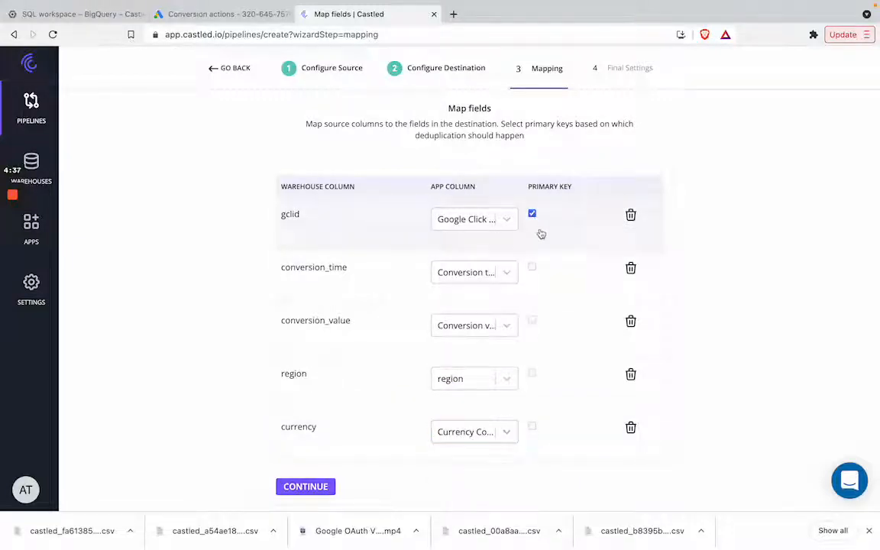
pyautogui.click(306, 487)
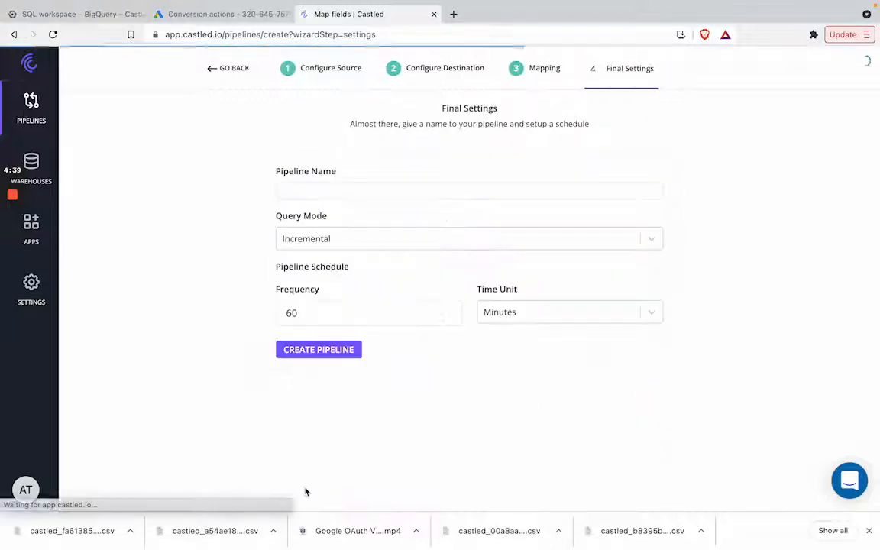
# Name the pipeline "Google ads click Conversion" and create it with the default query mode and schedule.
pyautogui.click(363, 191)
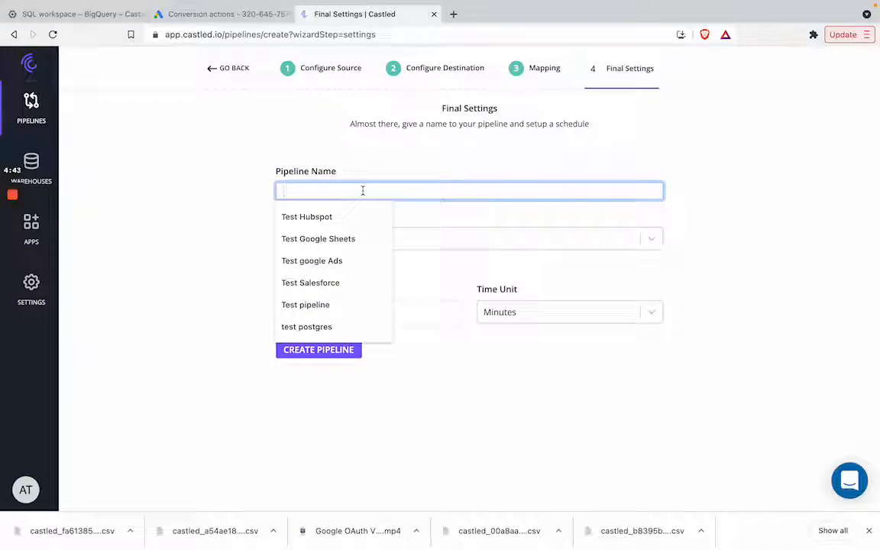
pyautogui.write('Google ad')
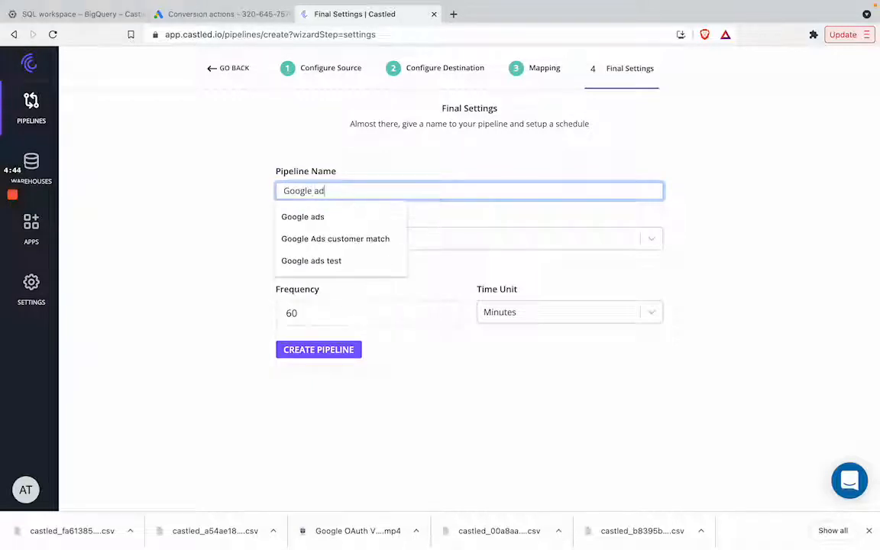
pyautogui.write('s click Conversion')
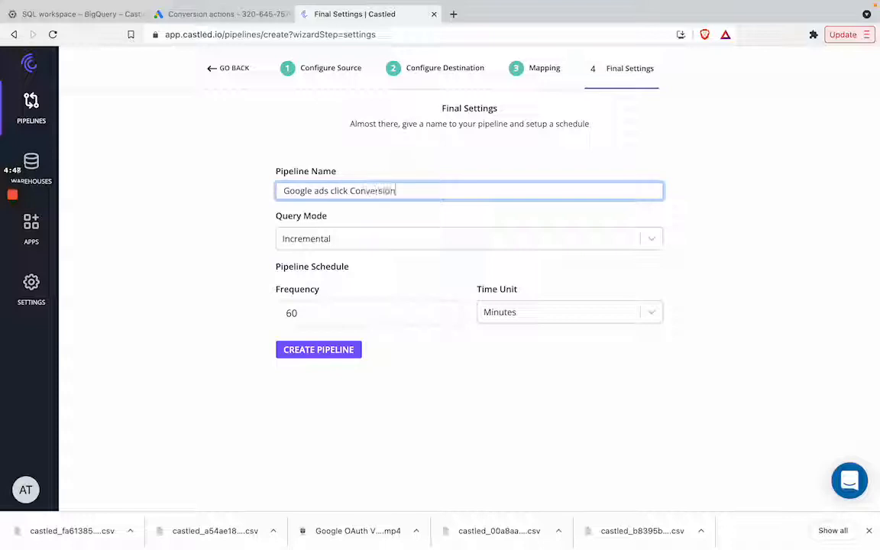
pyautogui.click(334, 349)
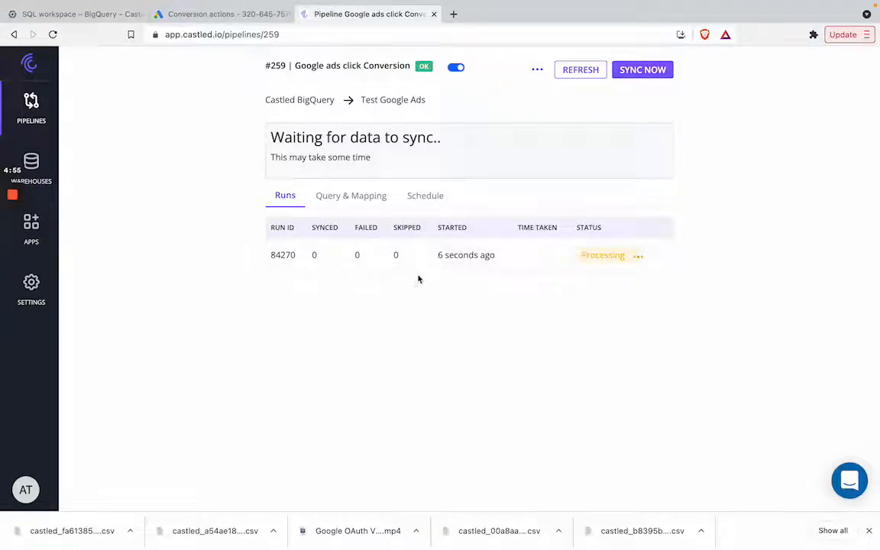
# Switch to Google Ads to check the Paid customer conversion count and value, and return to Castled to check the pipeline run's synced records.
pyautogui.hotkey('ctrl', 'shift', 'Tab')
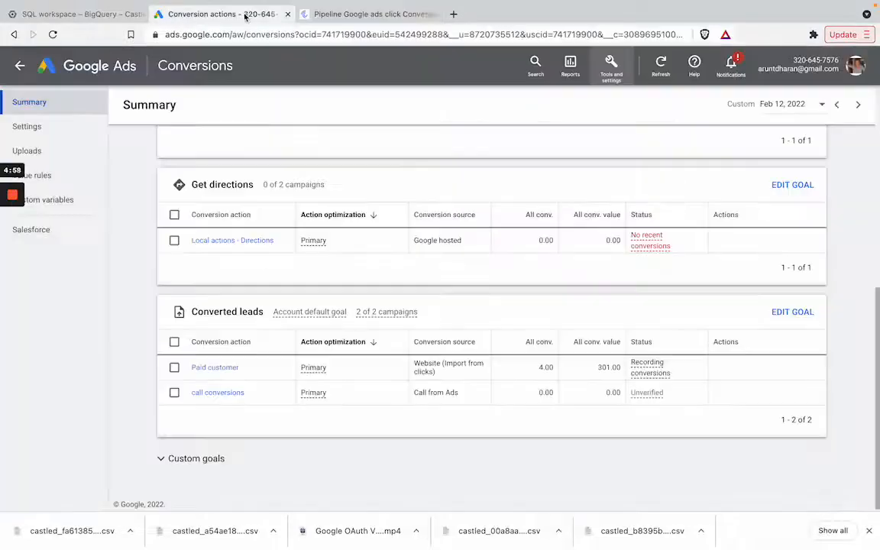
pyautogui.scroll(1, 567, 304)
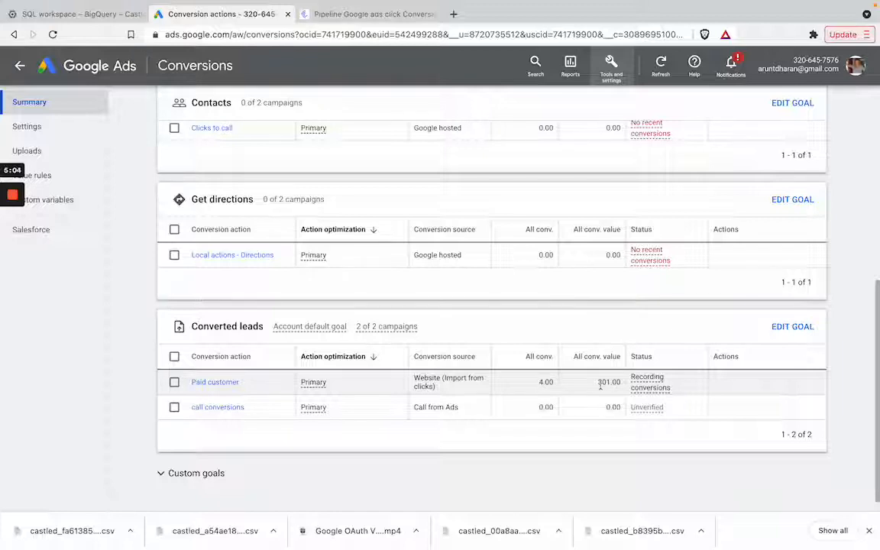
pyautogui.moveTo(597, 383); pyautogui.dragTo(607, 382)
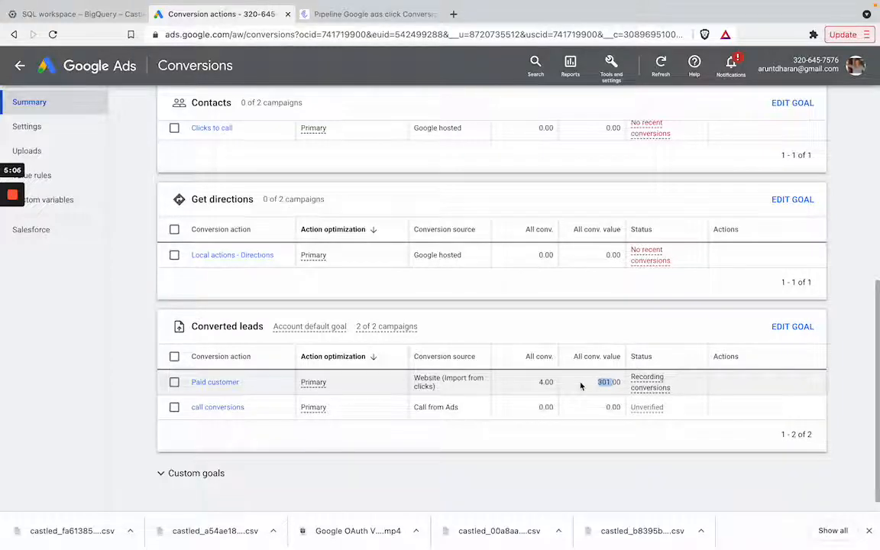
pyautogui.click(579, 382)
pyautogui.click(396, 17)
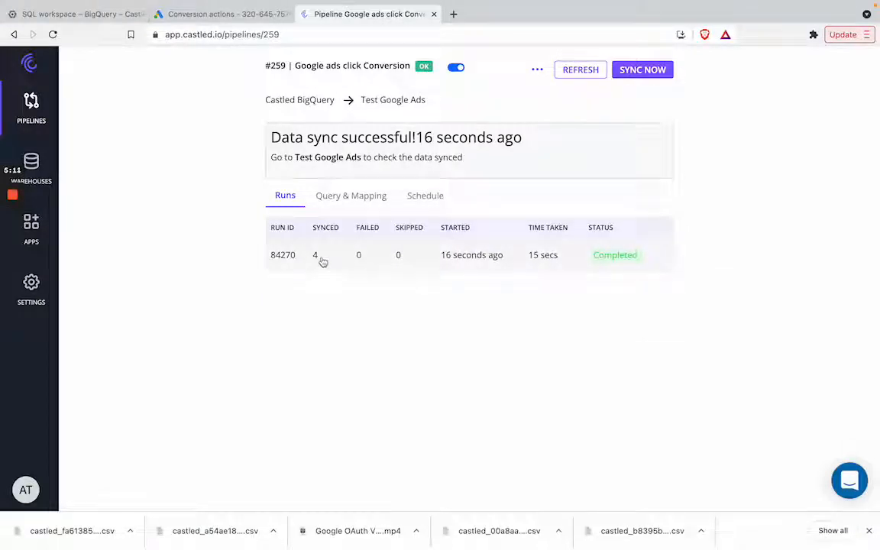
# Switch back to Google Ads and review the Paid customer row and the other goals in the conversions summary.
pyautogui.click(222, 14)
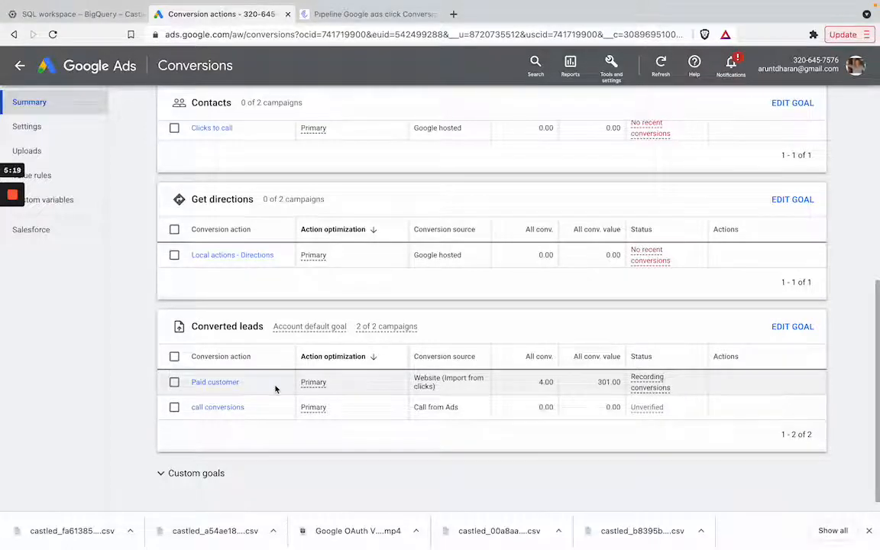
pyautogui.scroll(1, 275, 389)
pyautogui.scroll(4, 250, 416)
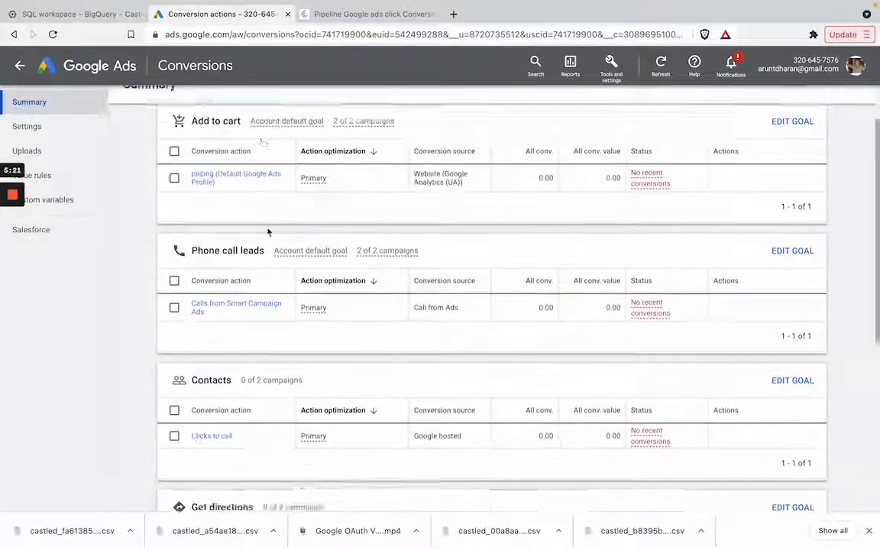